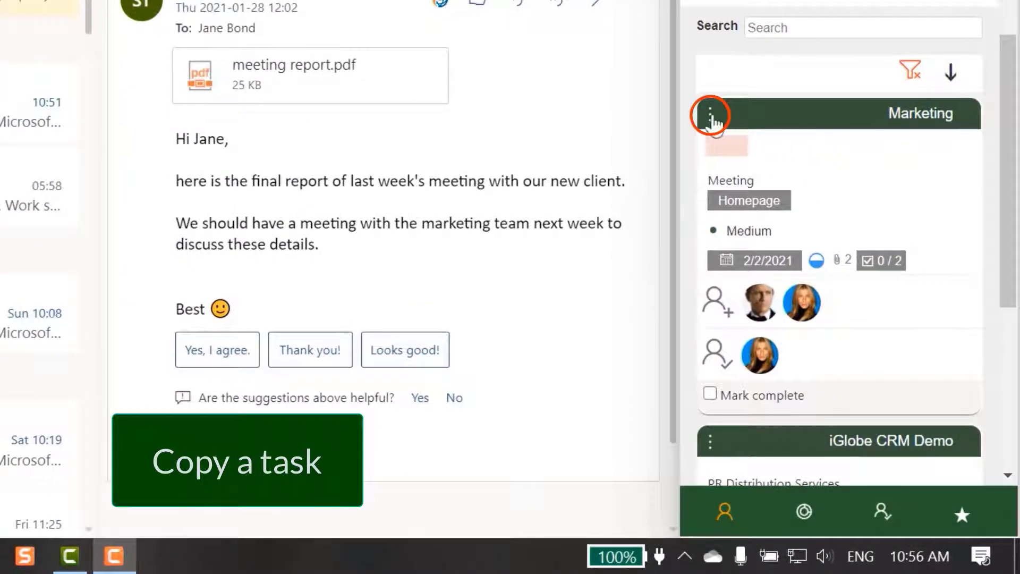
Copy Marketing Meeting to iGlobe CRM Demo, keeping progress and attachments but not the description
click(711, 117)
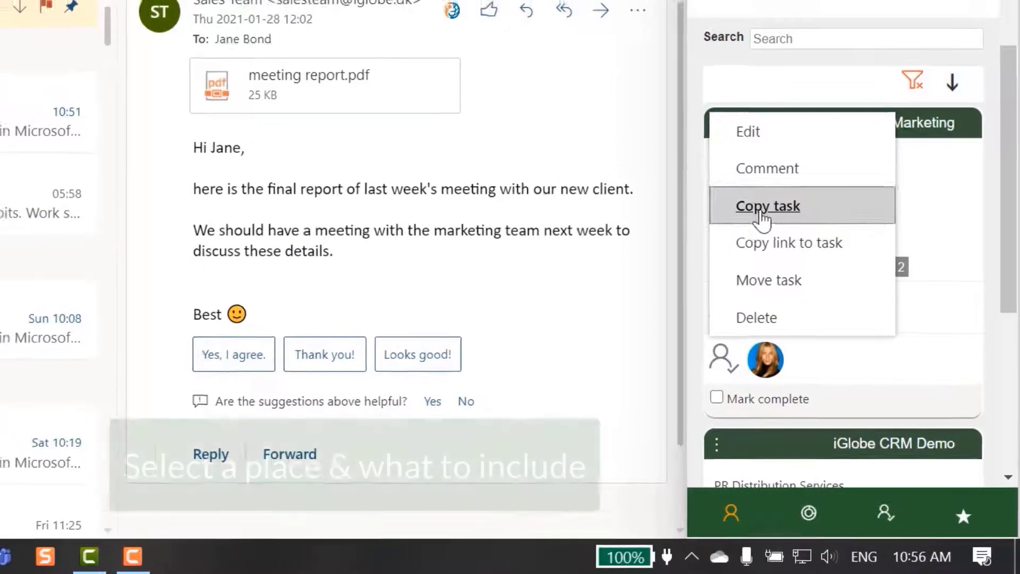
click(763, 198)
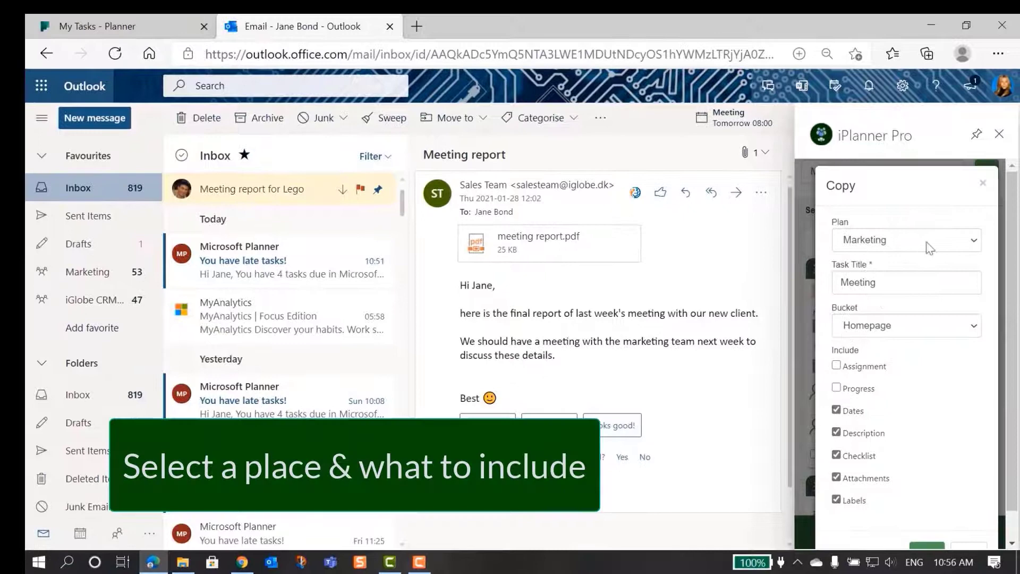
click(935, 242)
key(Up)
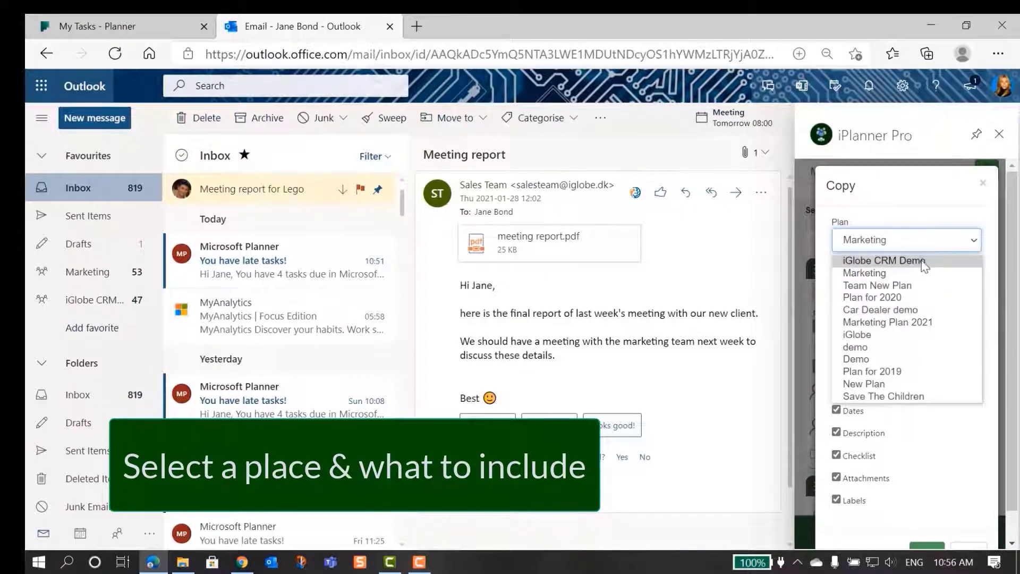
click(923, 261)
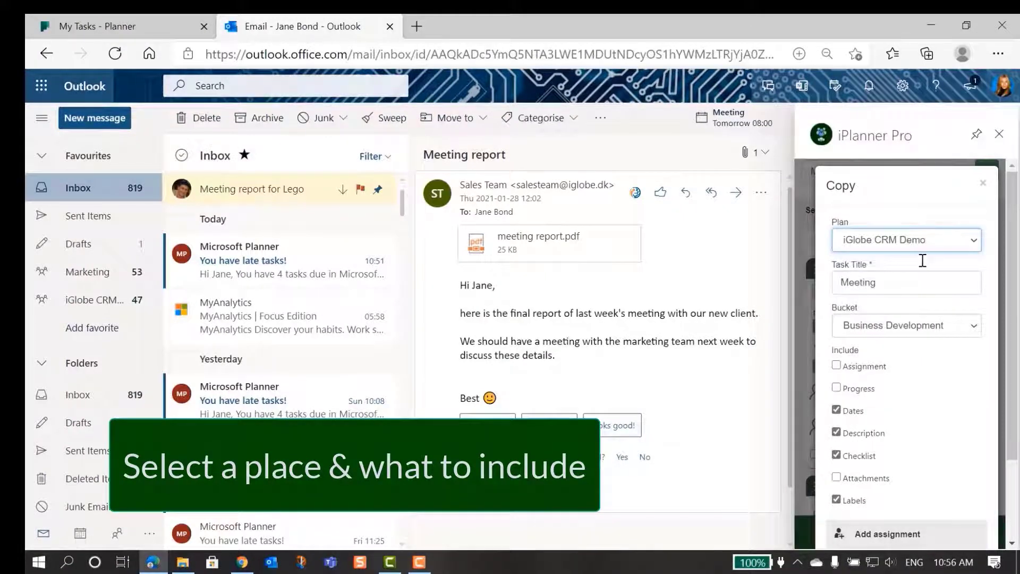
click(836, 388)
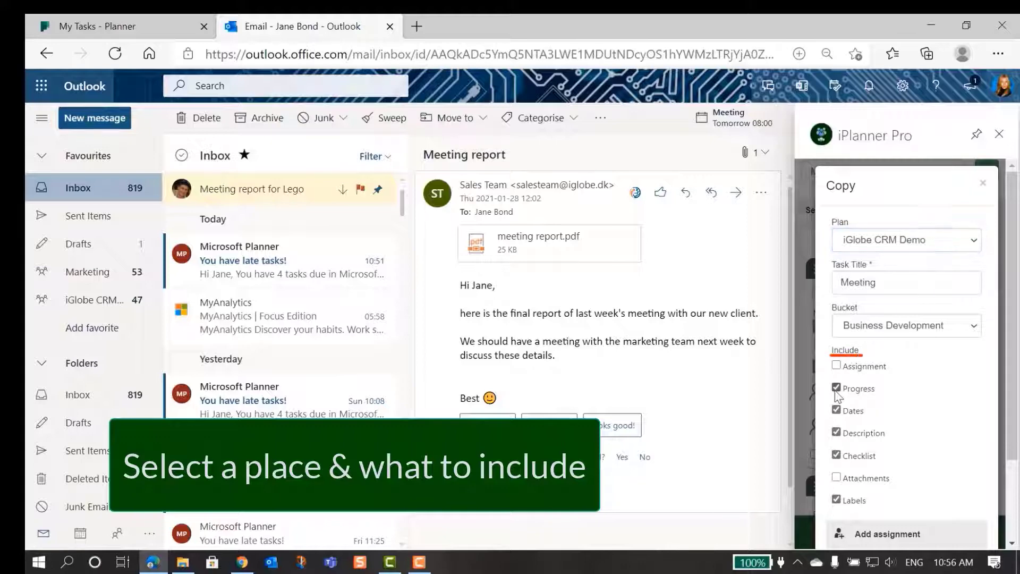
click(837, 433)
click(836, 477)
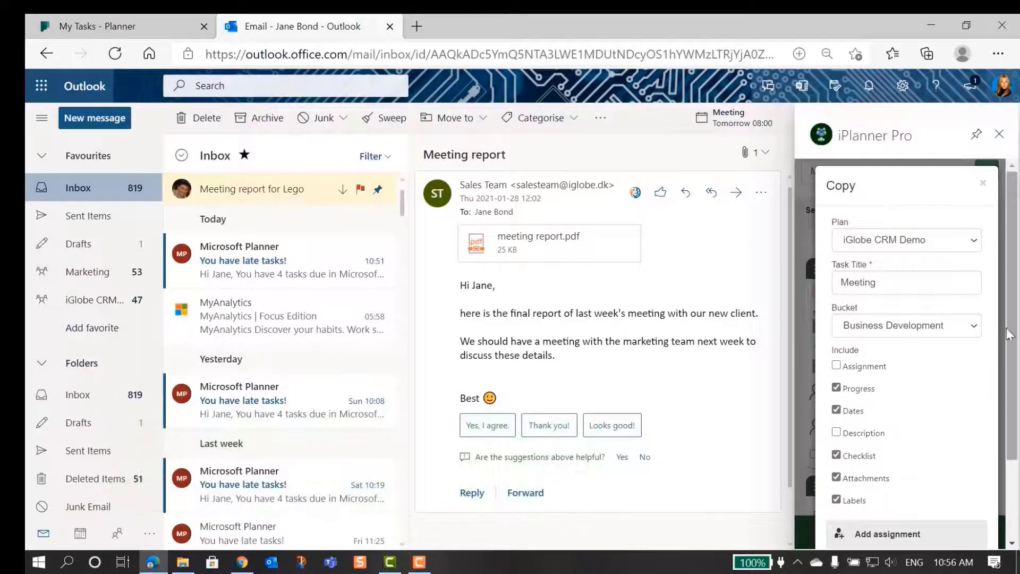
scroll(1008, 333, down, 3)
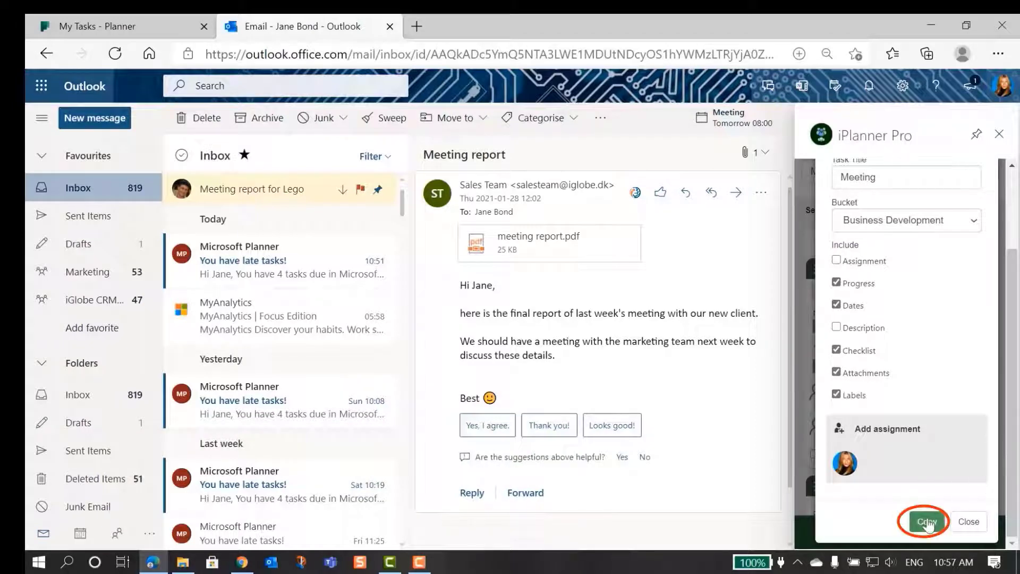
click(927, 522)
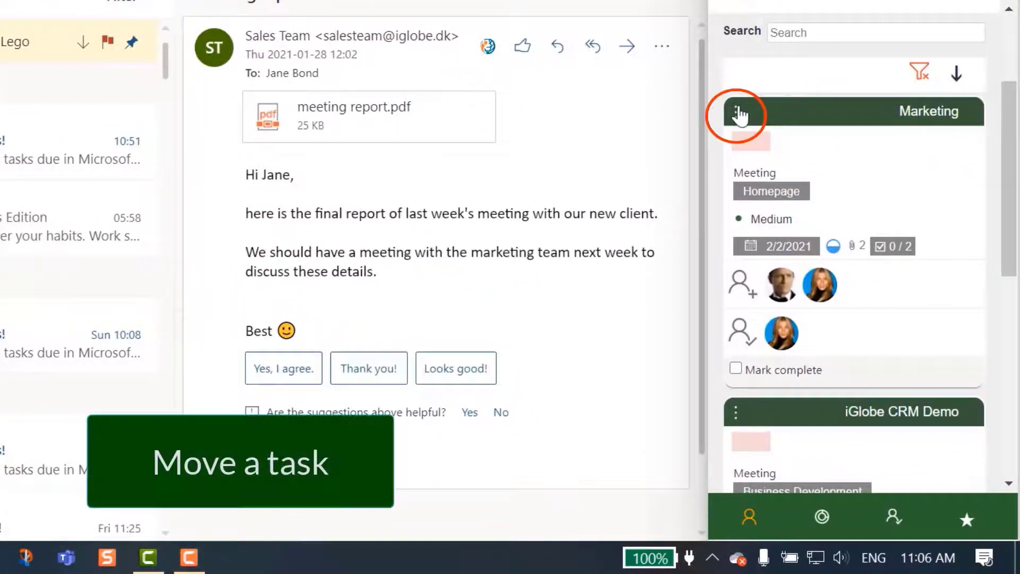
Move the Marketing Meeting task to the Conference bucket, keeping it in the Marketing plan
click(737, 112)
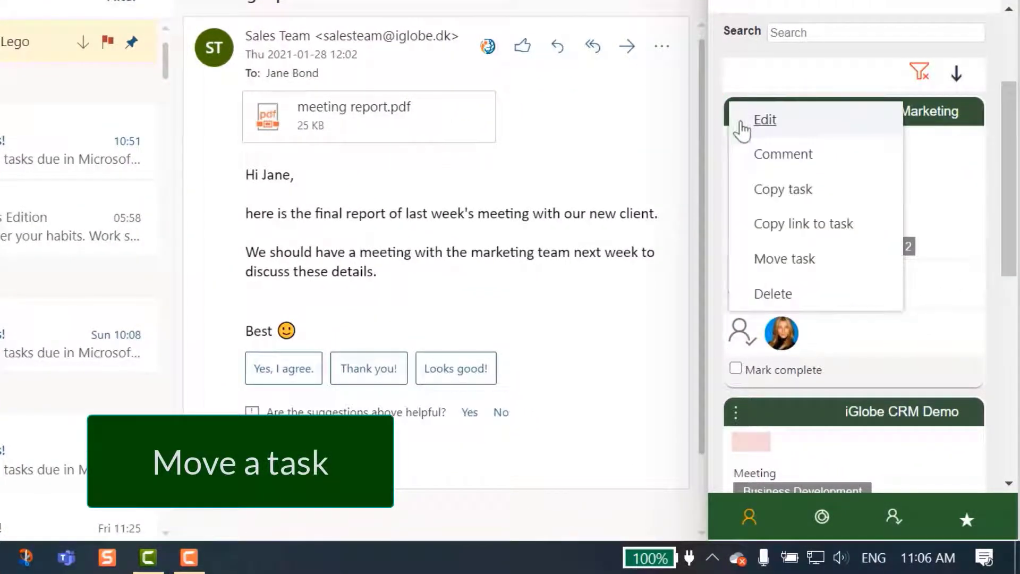
click(765, 263)
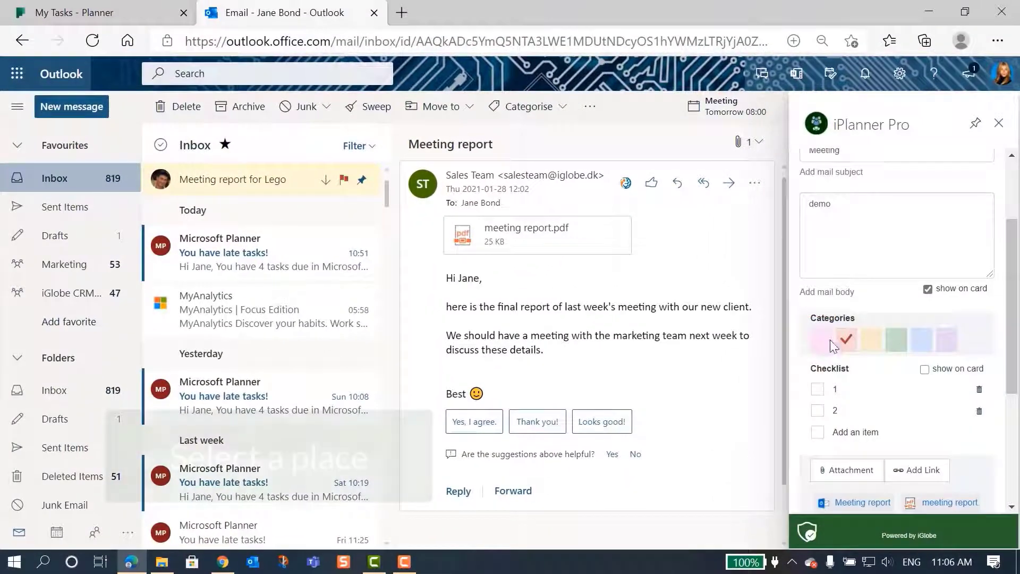
drag(1017, 233, 1017, 186)
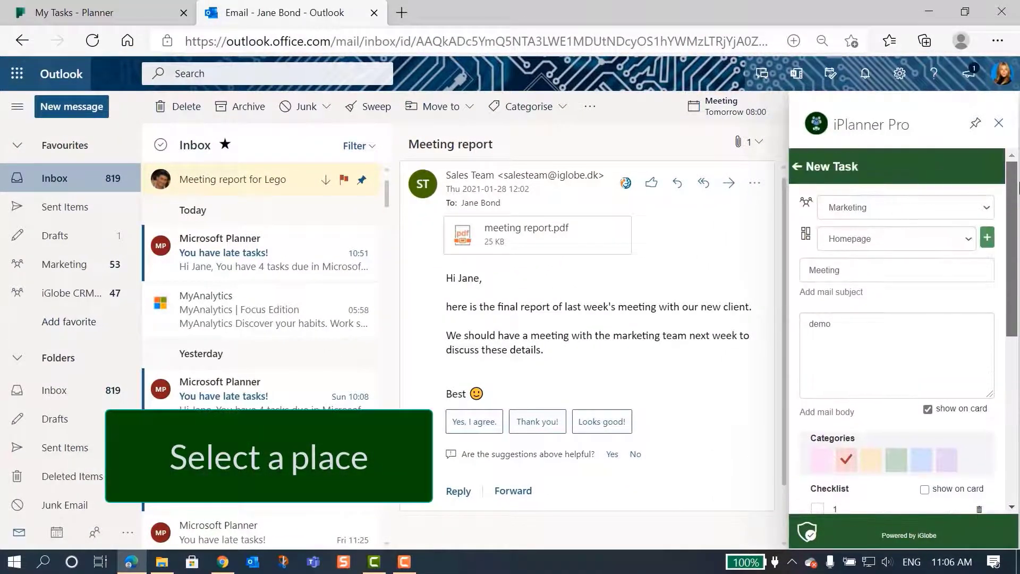
click(985, 209)
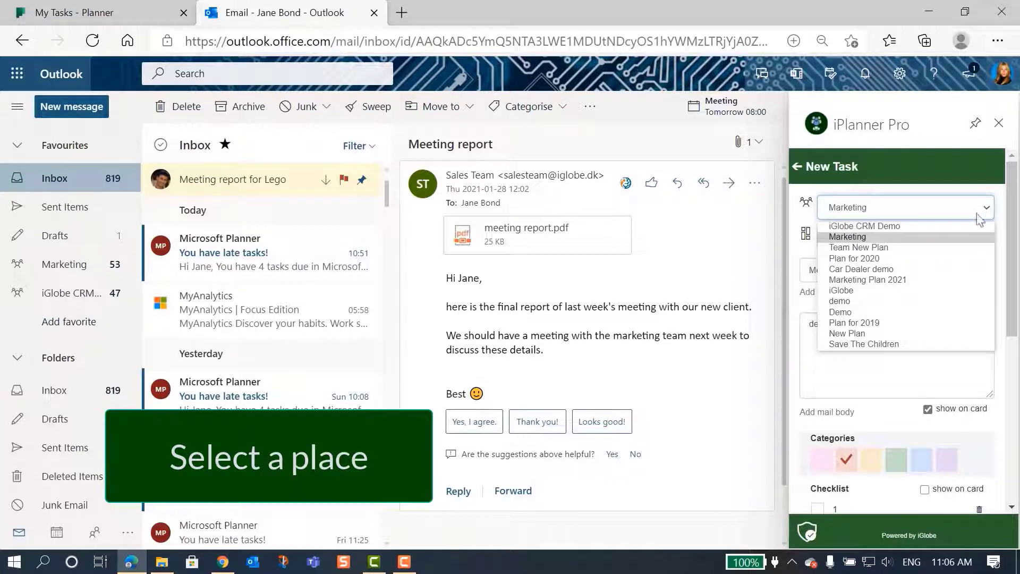
click(876, 236)
click(969, 240)
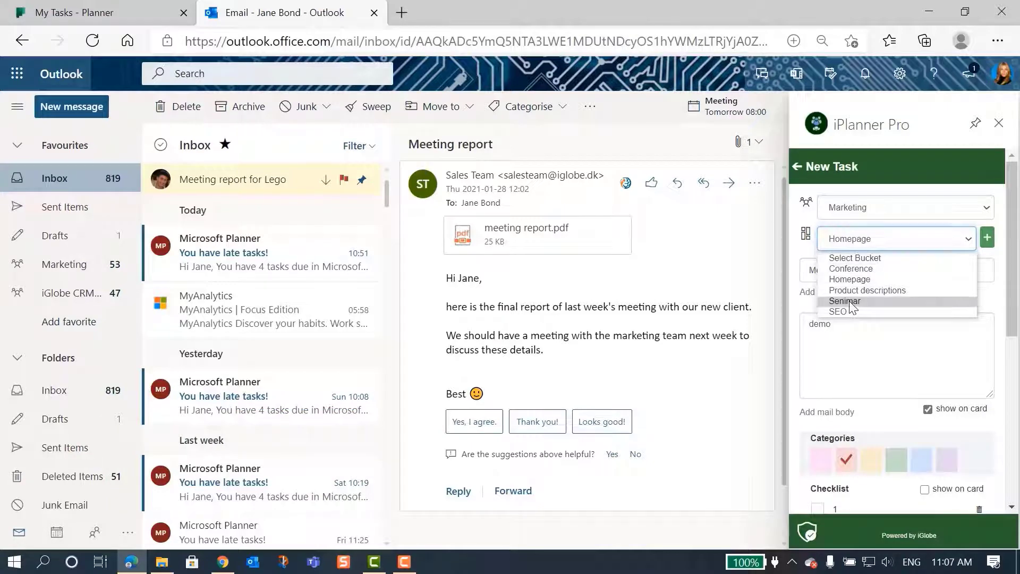
click(860, 270)
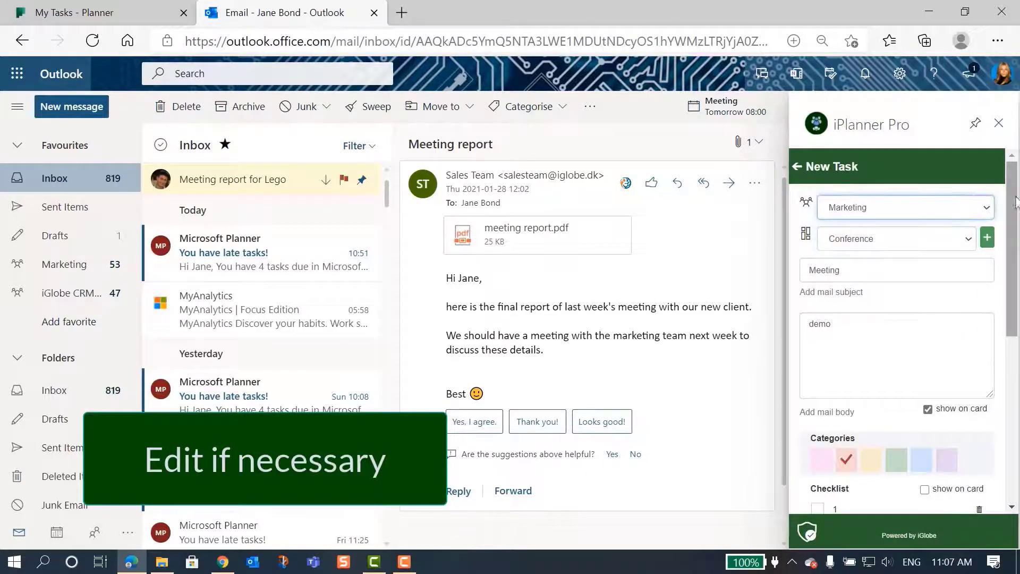
drag(1014, 196, 1014, 368)
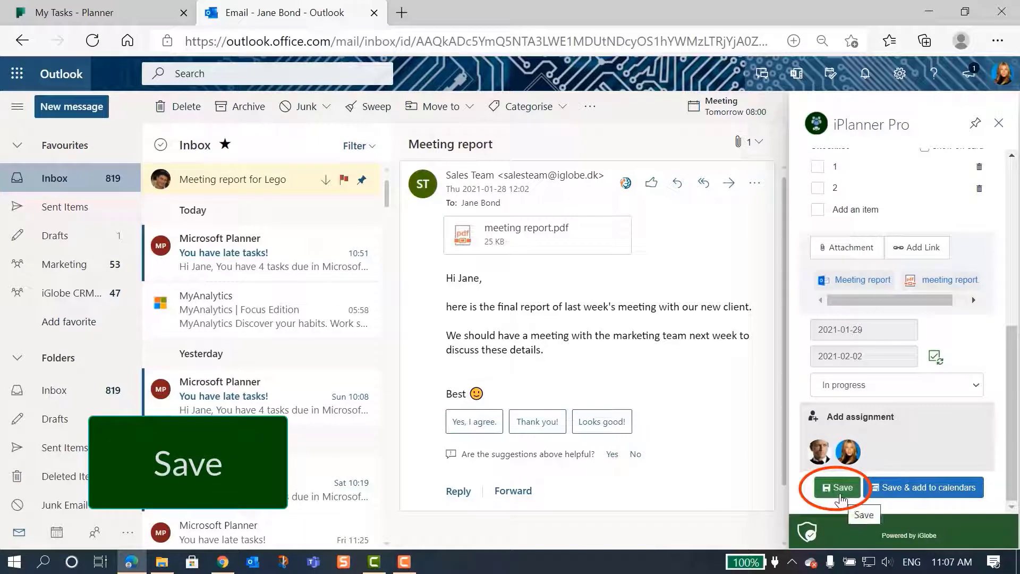
click(840, 488)
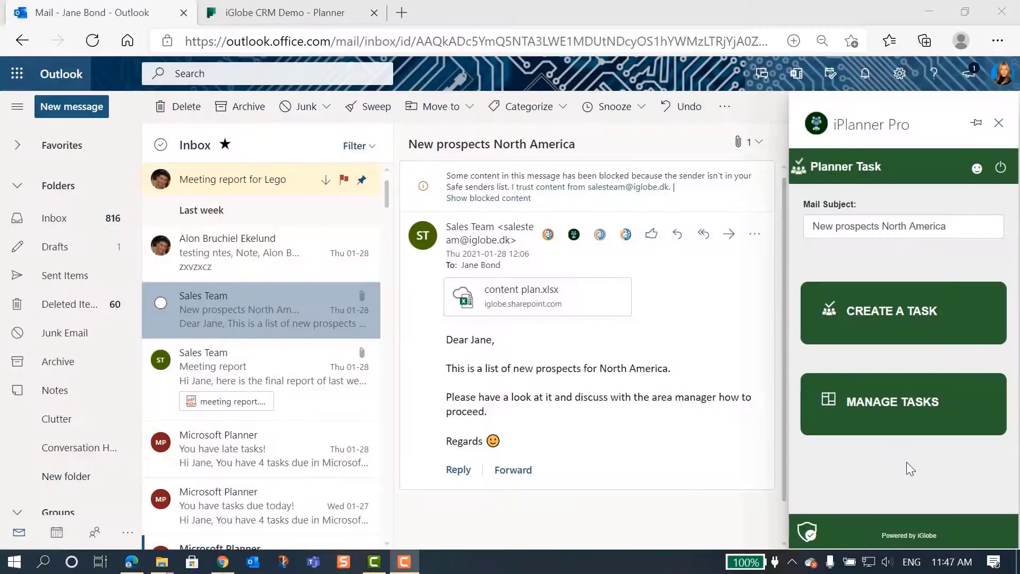
Open MANAGE TASKS and search the task list for 'new prospe'
click(908, 426)
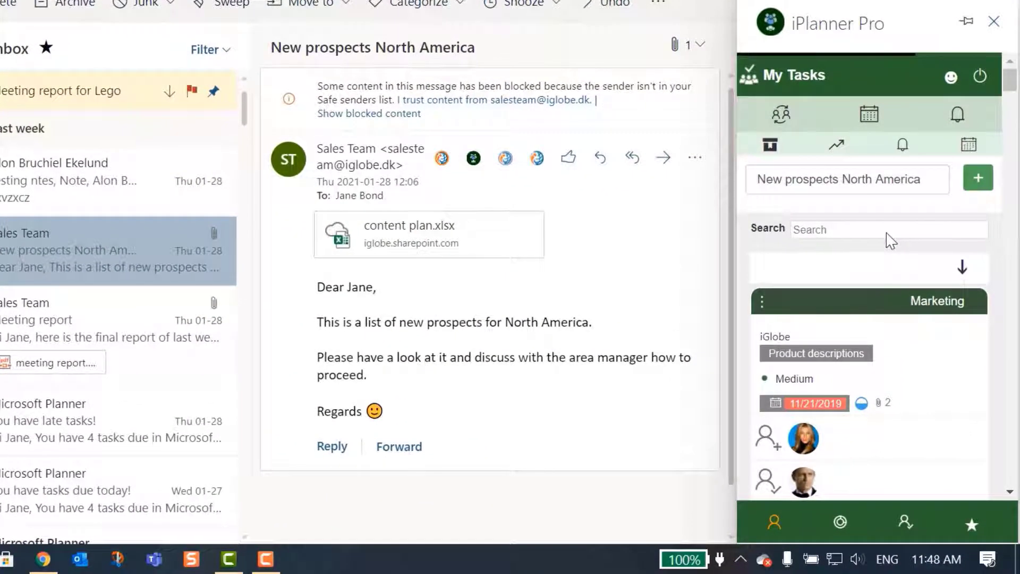
click(890, 230)
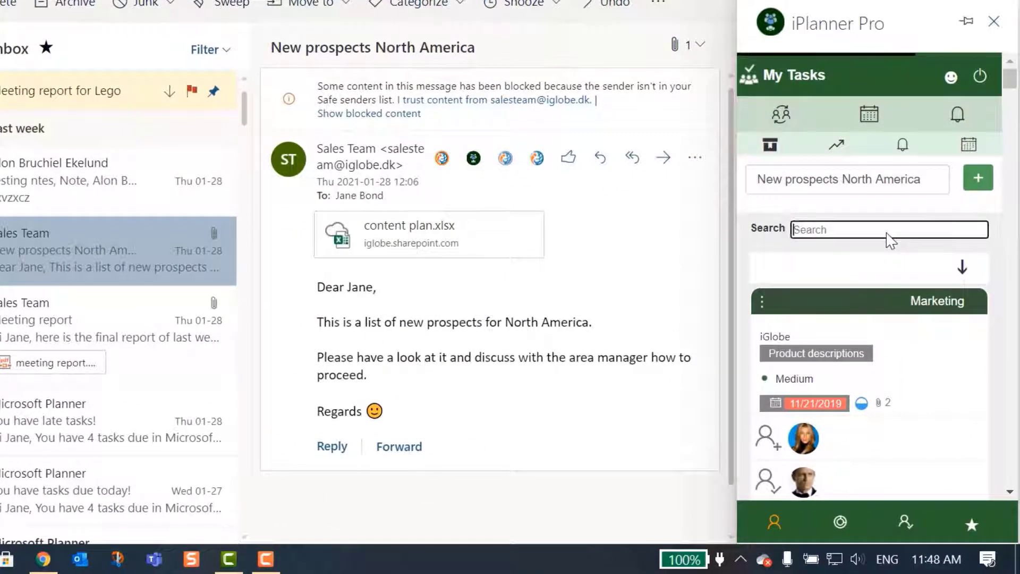
text(new p)
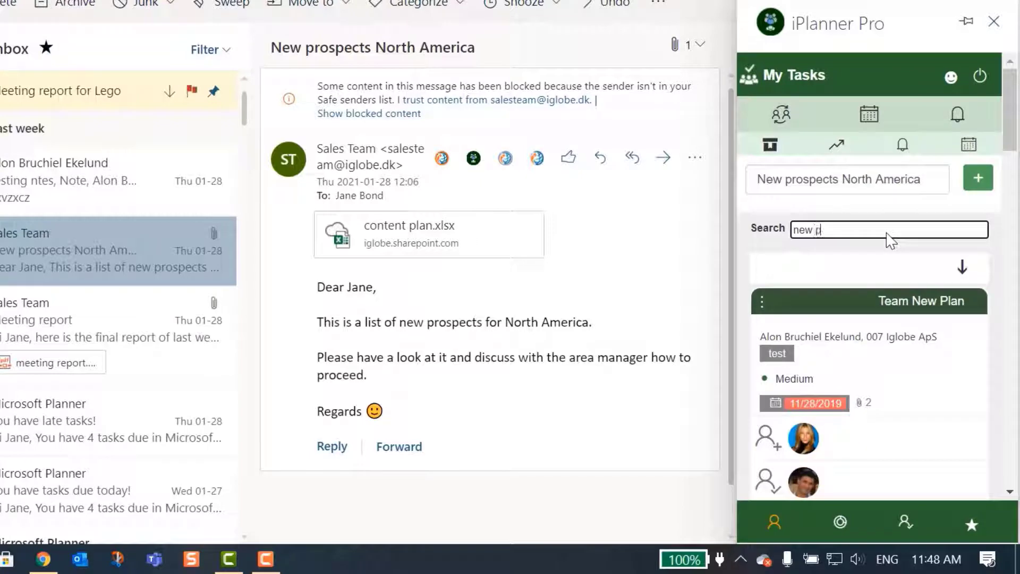
text(rospe)
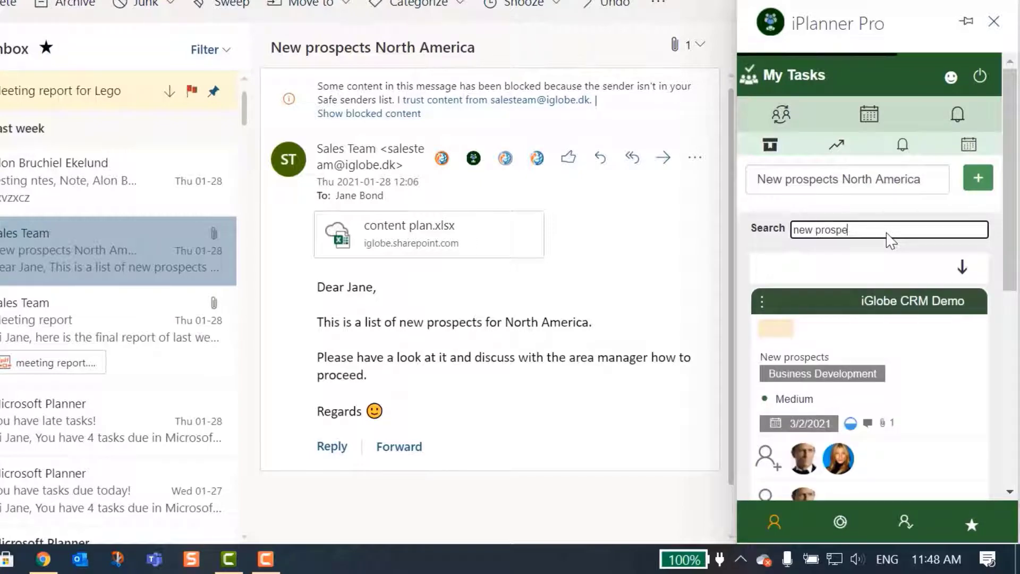
Download the New prospects task's 'new prospects North America.xlsx' link and post 'comment 1'
click(887, 334)
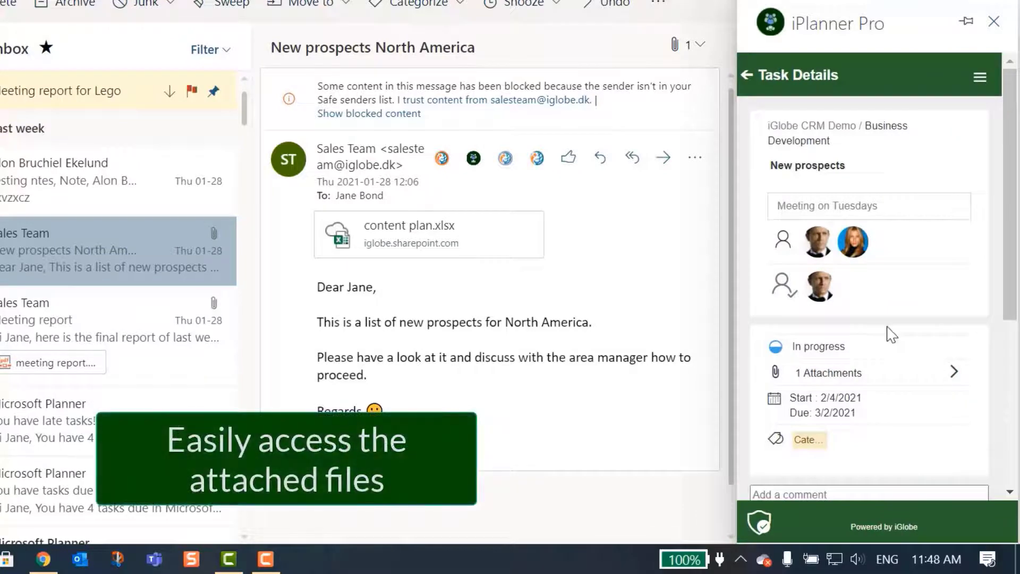
drag(1010, 315, 1009, 385)
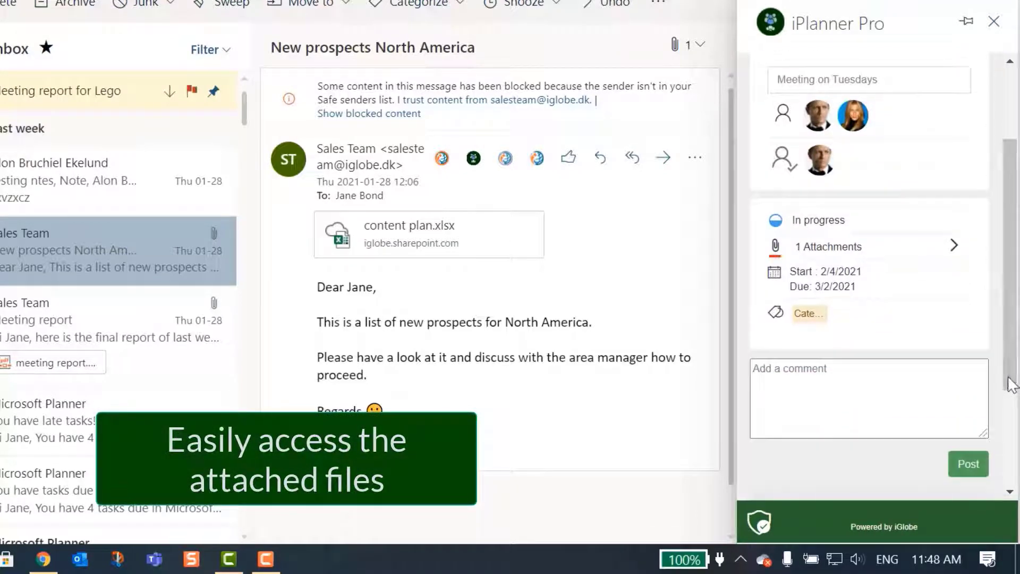
click(952, 253)
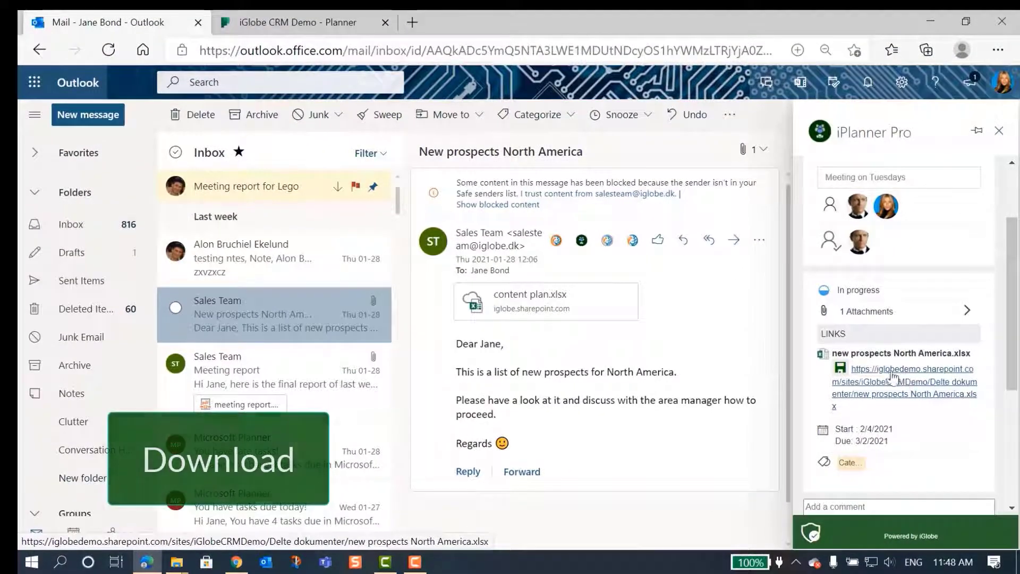
click(841, 369)
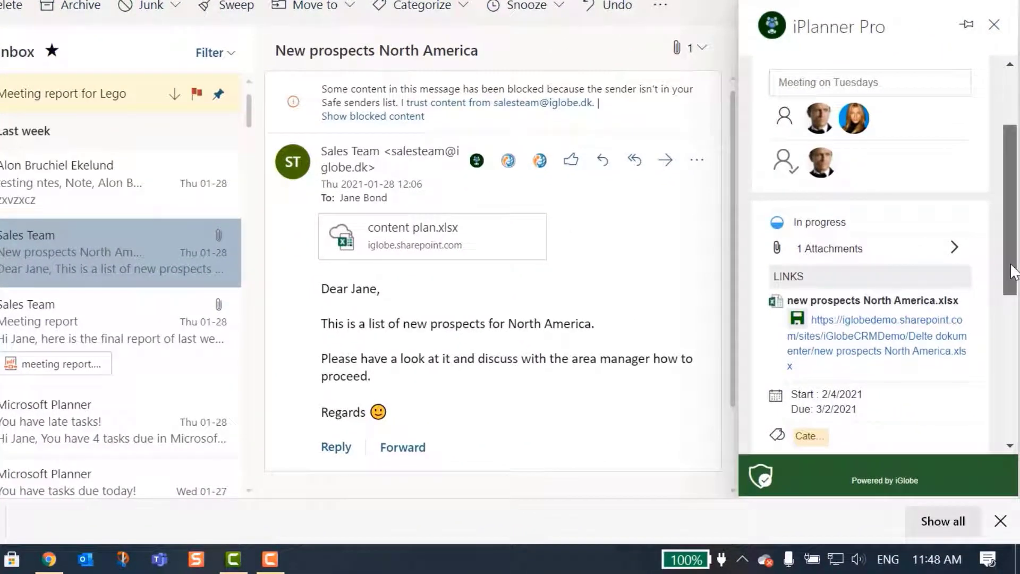
drag(1013, 272, 1002, 375)
click(848, 271)
text(comment 1)
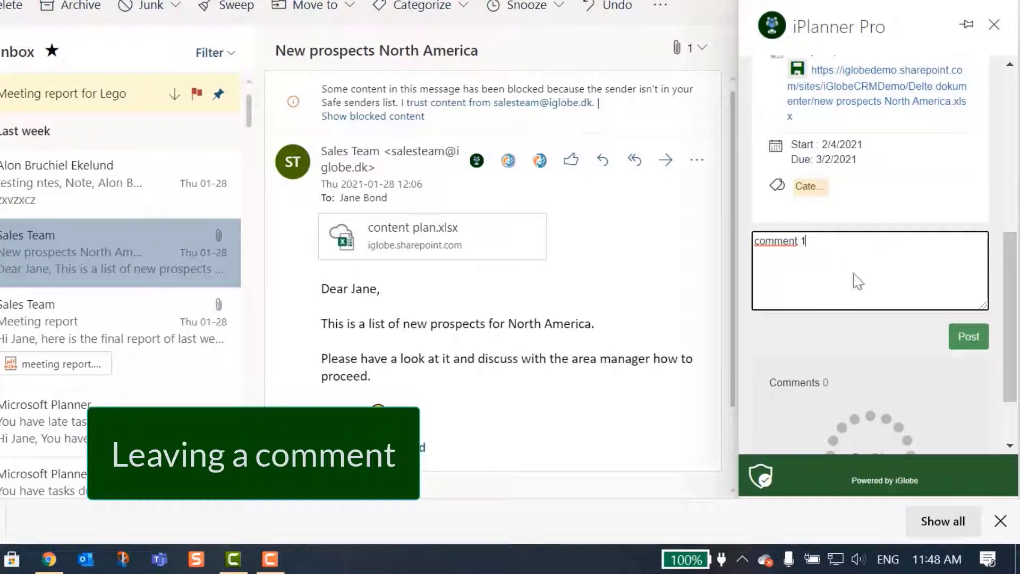
click(969, 338)
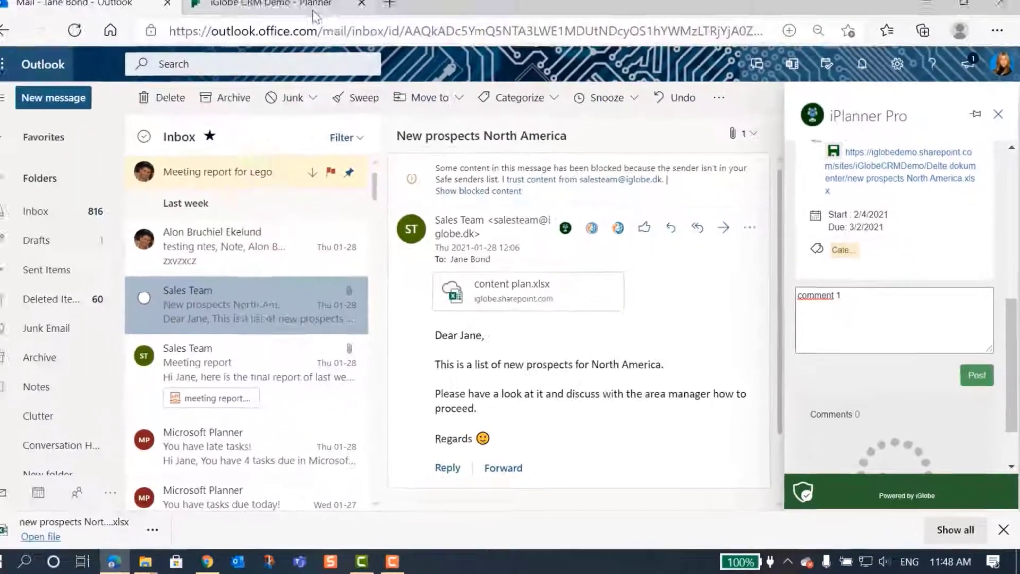
Refresh the online Planner board and open the New prospects task details
click(305, 18)
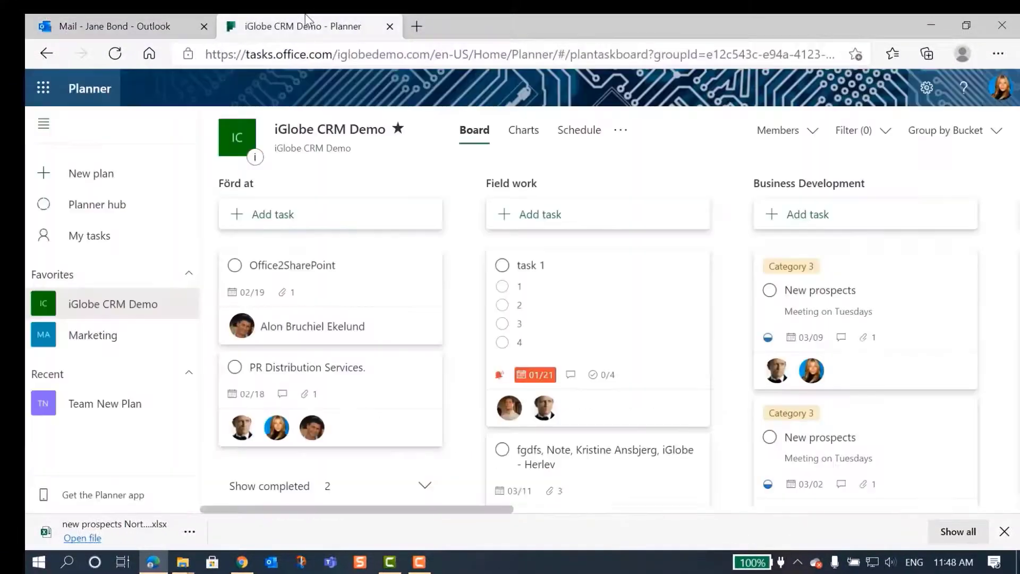
click(113, 54)
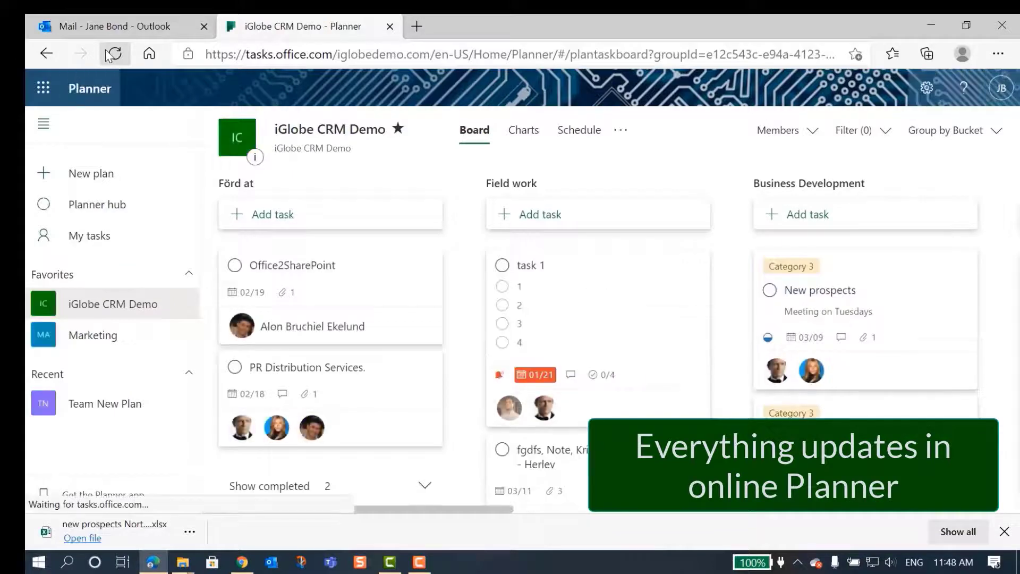
click(899, 334)
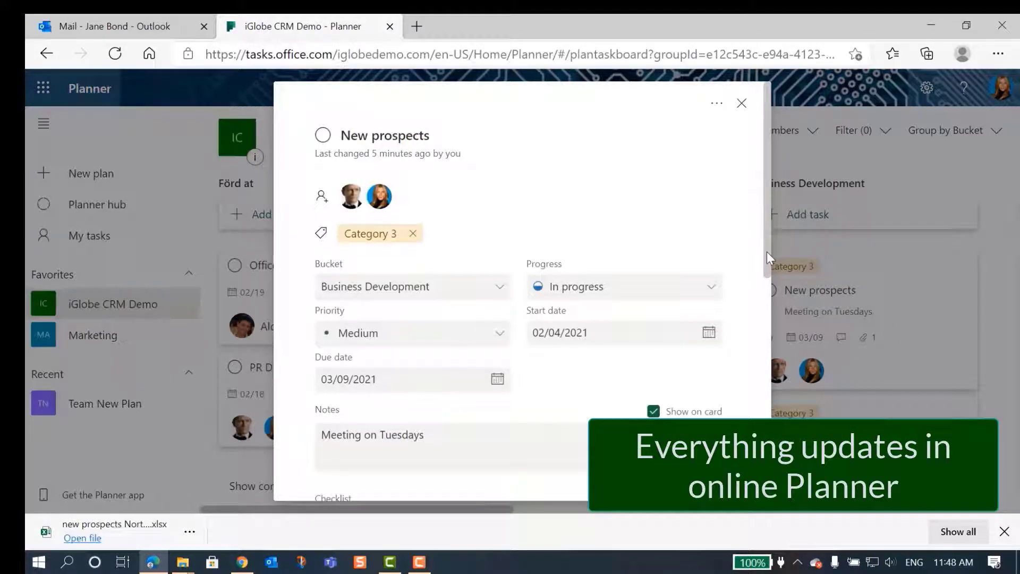
drag(766, 252, 766, 447)
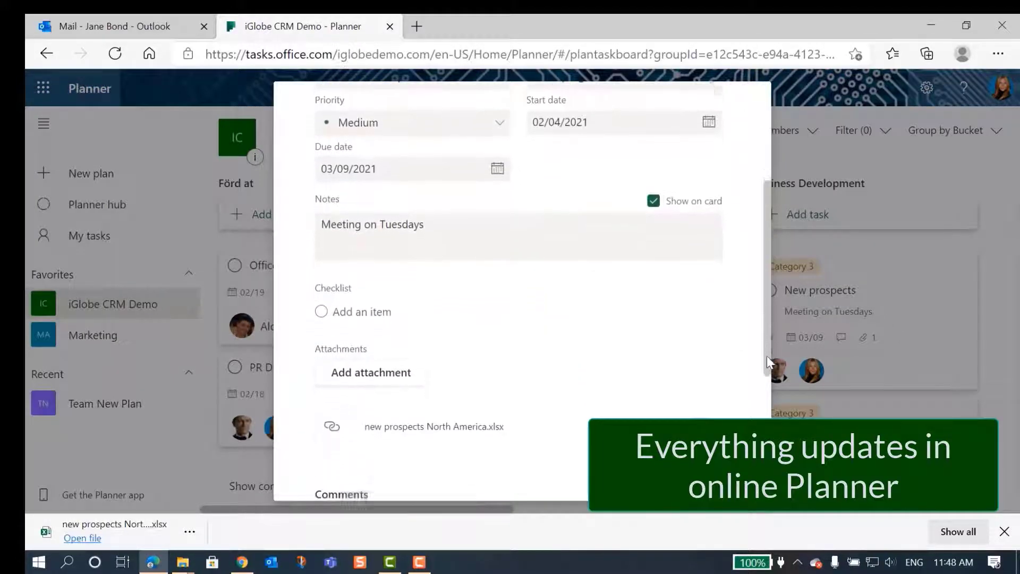